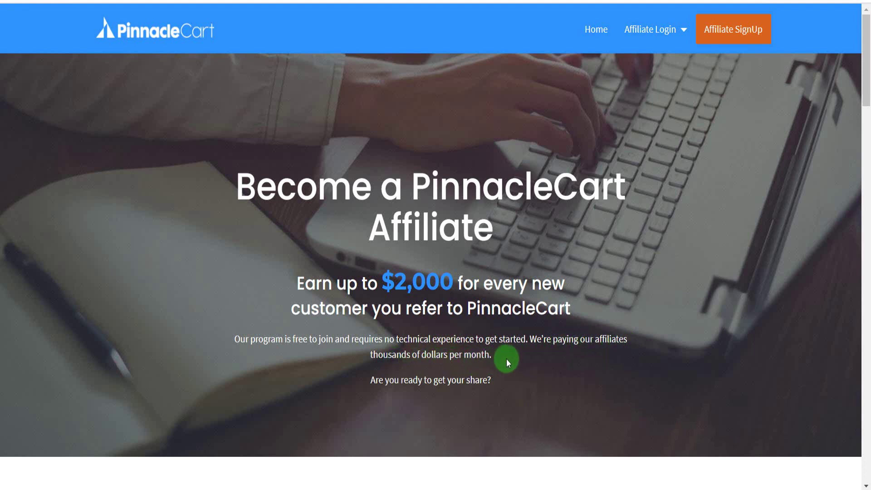
- Scroll past the affiliate intro to the Join, Promote and Get Paid steps of How Does It Work?
{"action": "left_click_drag", "start_coordinate": [867, 80], "coordinate": [866, 49]}
- Open the Affiliate SignUp form and scroll through its account and standard information fields
{"action": "left_click", "coordinate": [741, 24]}
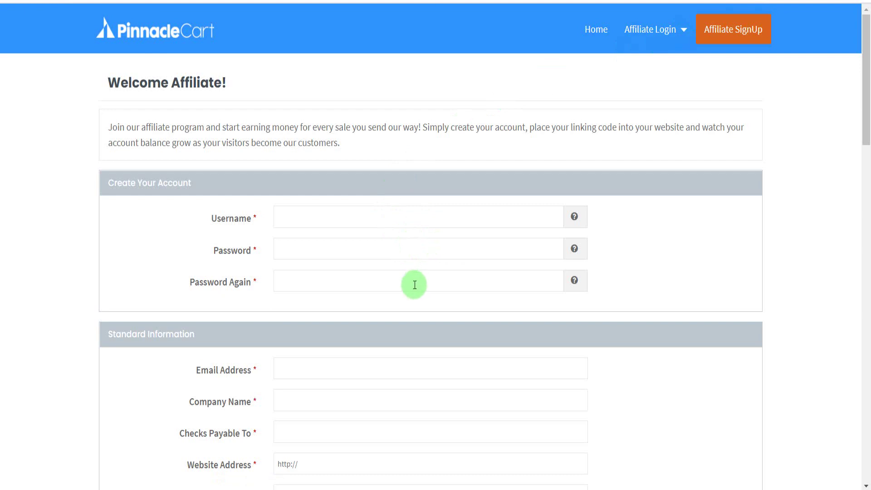
{"action": "left_click_drag", "start_coordinate": [866, 88], "coordinate": [865, 154]}
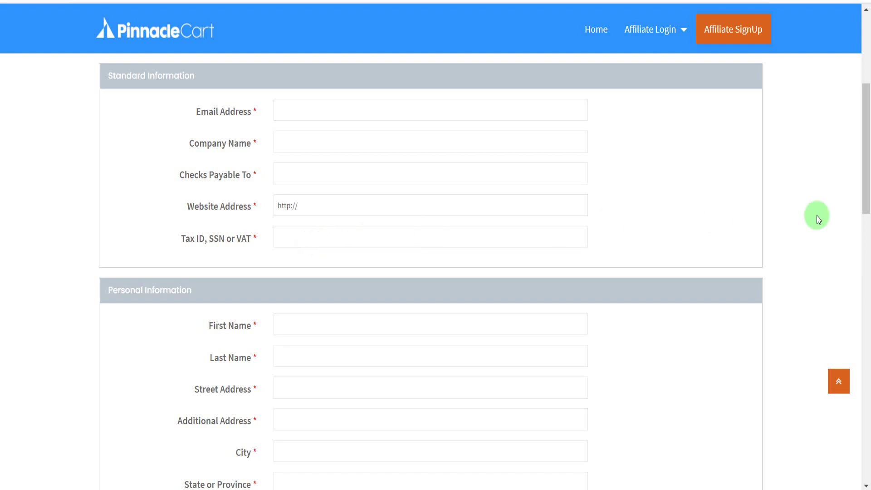
{"action": "mouse_move", "coordinate": [868, 184]}
{"action": "left_mouse_down"}
{"action": "mouse_move", "coordinate": [867, 218]}
{"action": "mouse_move", "coordinate": [868, 196]}
{"action": "left_mouse_up"}
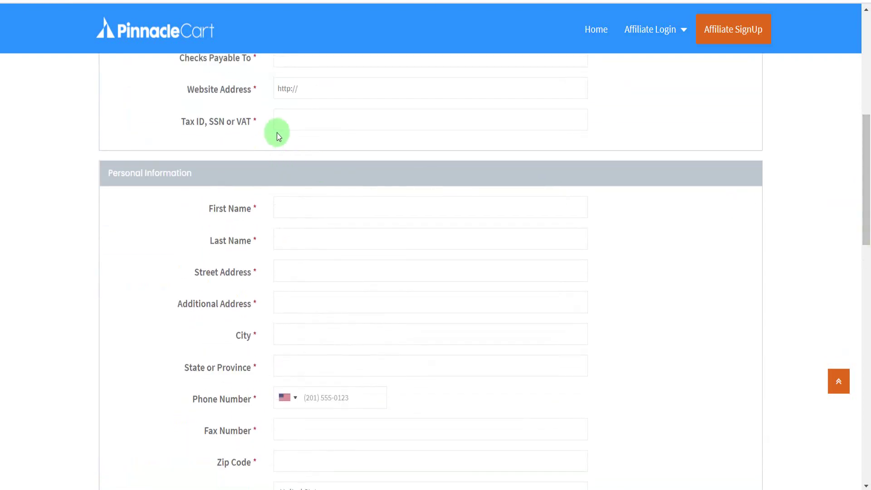
{"action": "left_click_drag", "start_coordinate": [867, 156], "coordinate": [868, 191]}
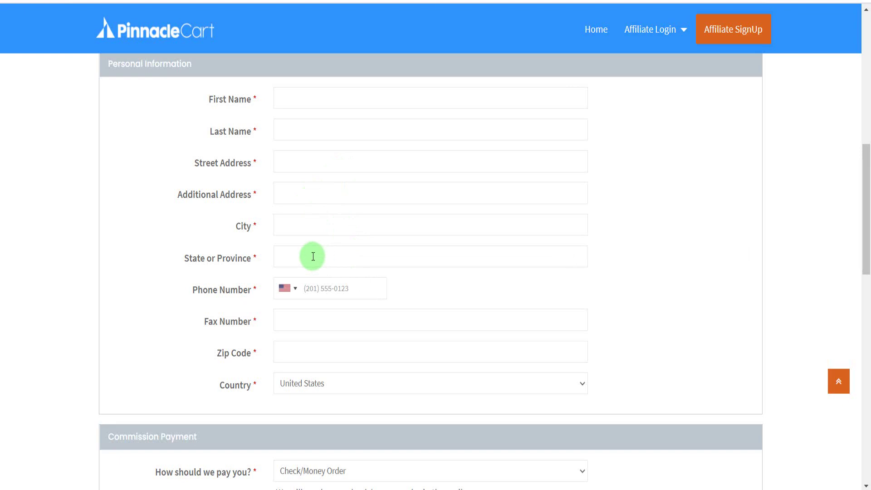
{"action": "left_click_drag", "start_coordinate": [867, 224], "coordinate": [868, 279]}
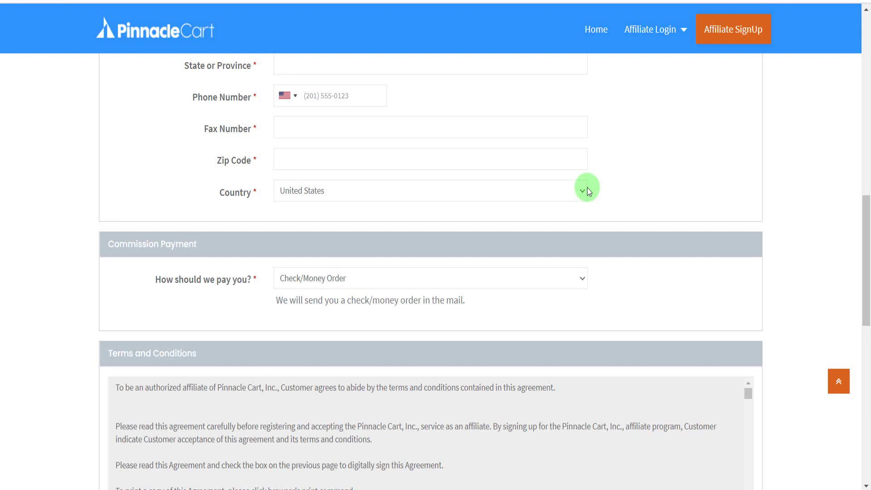
- Keep Check/Money Order as the commission payment method under 'How should we pay you?'
{"action": "left_click", "coordinate": [577, 284]}
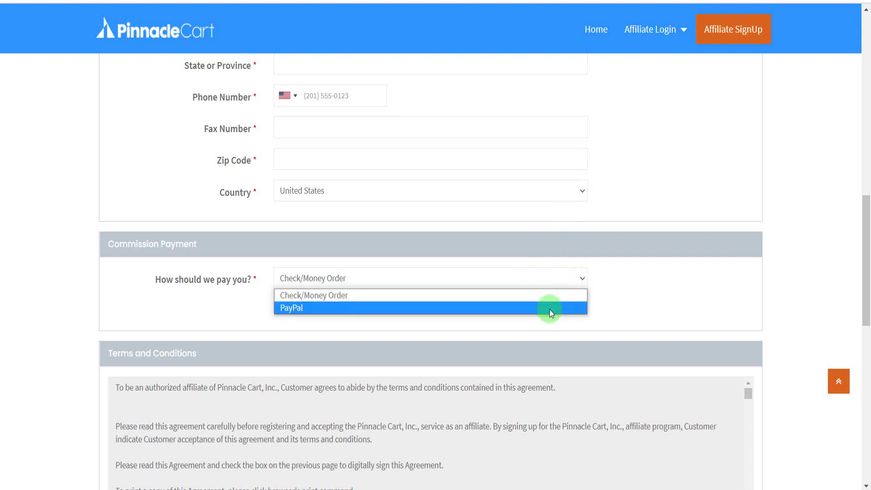
{"action": "left_click", "coordinate": [650, 289]}
{"action": "left_click_drag", "start_coordinate": [869, 267], "coordinate": [869, 352]}
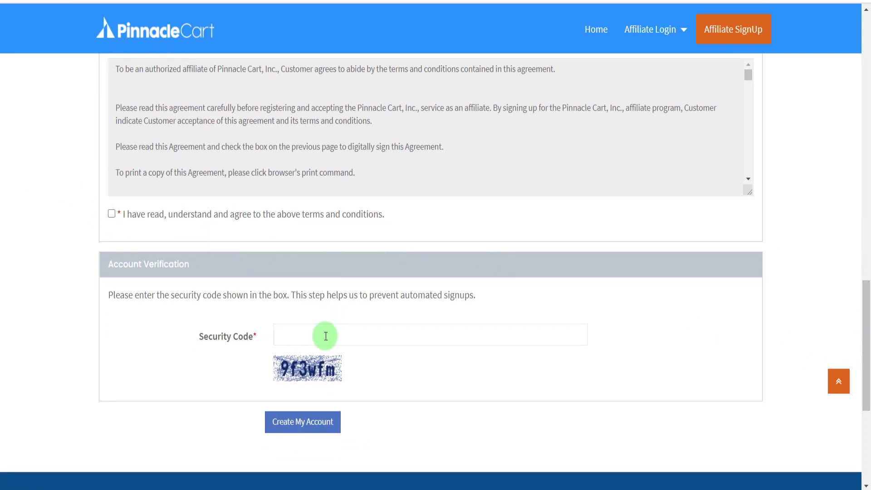
{"action": "left_click", "coordinate": [303, 332]}
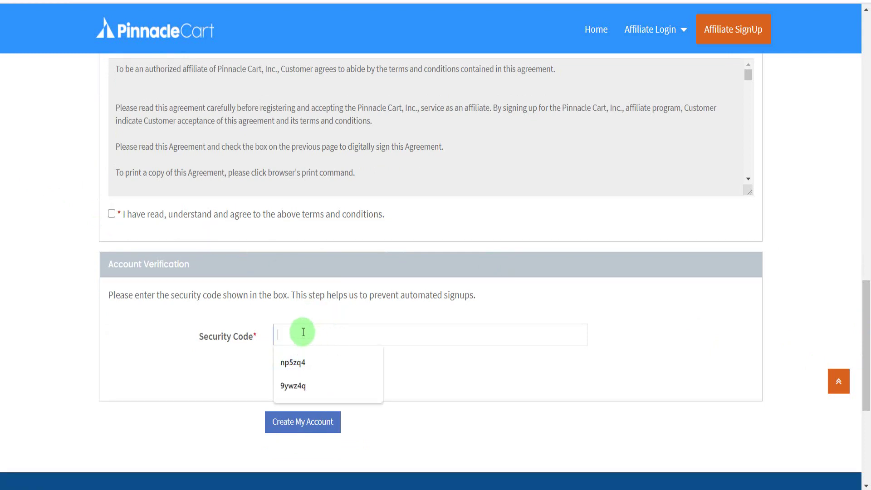
{"action": "left_click", "coordinate": [440, 350]}
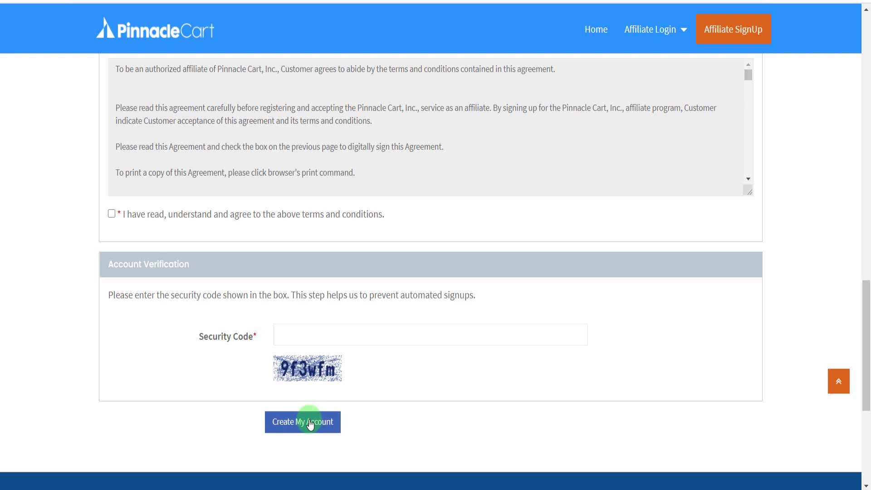
{"action": "left_click_drag", "start_coordinate": [866, 293], "coordinate": [867, 82]}
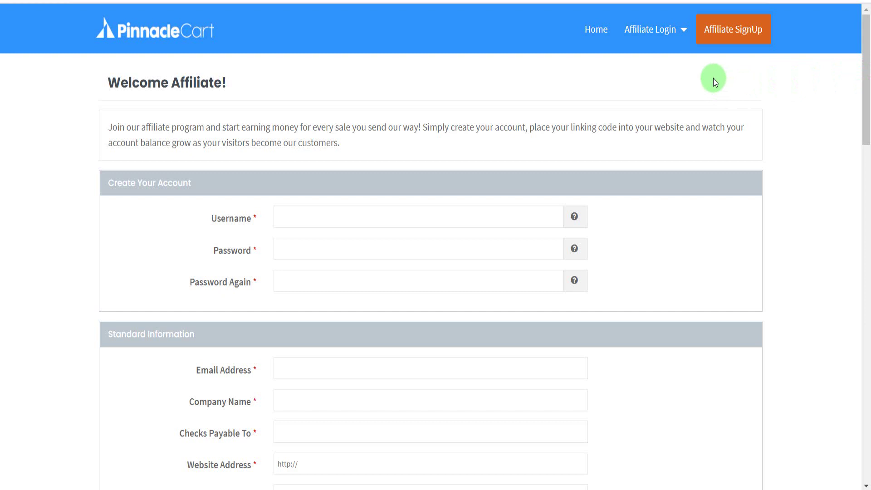
- Log in from the Affiliate Login dropdown using the saved credentials
{"action": "left_click", "coordinate": [657, 31]}
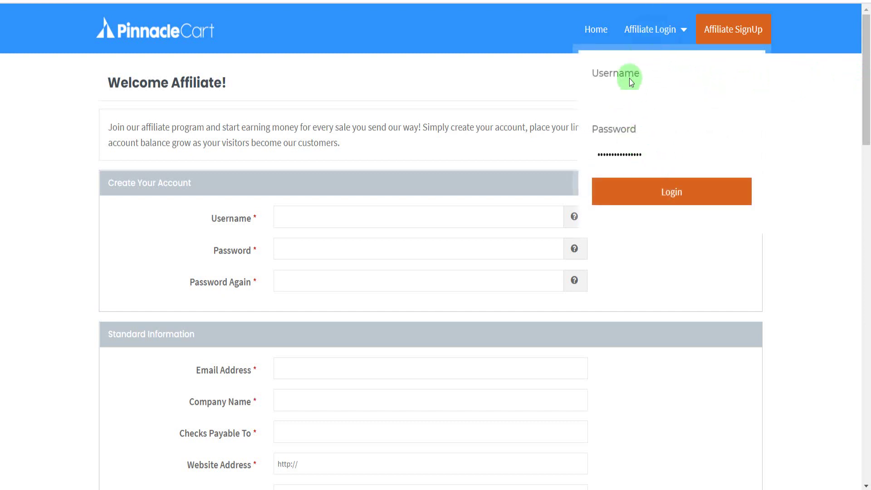
{"action": "left_click", "coordinate": [658, 194]}
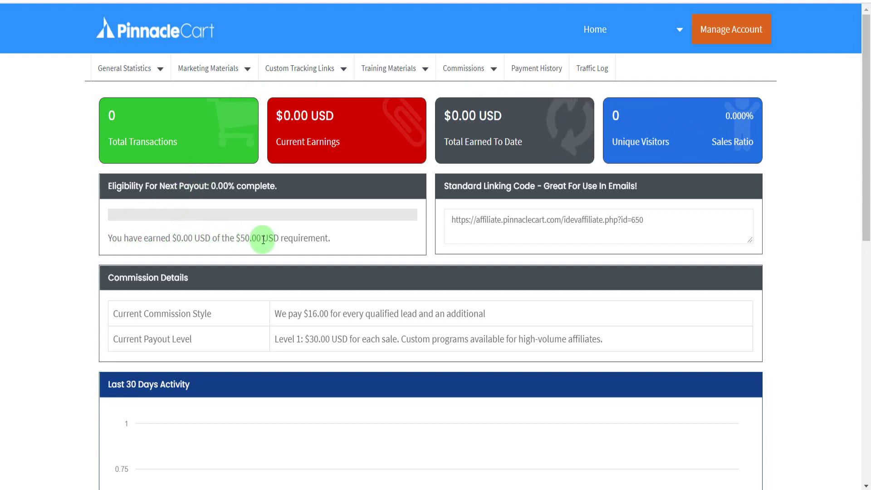
{"action": "left_click_drag", "start_coordinate": [258, 239], "coordinate": [228, 241]}
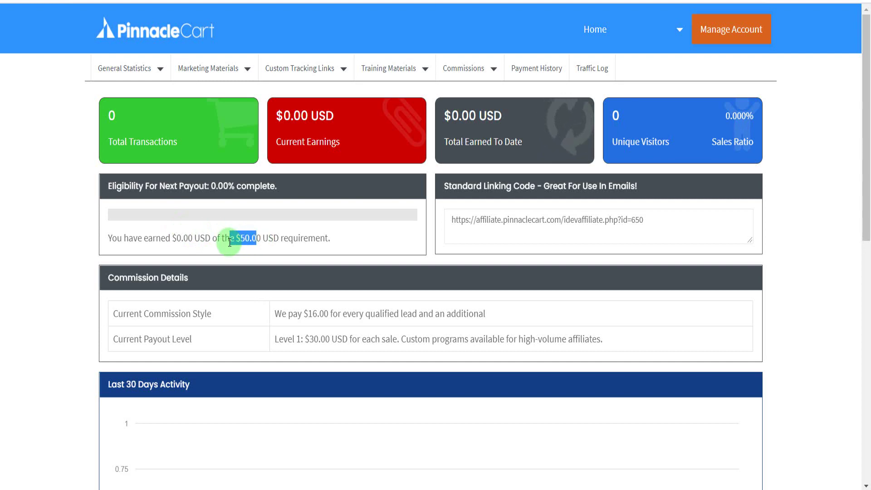
{"action": "left_click", "coordinate": [89, 312]}
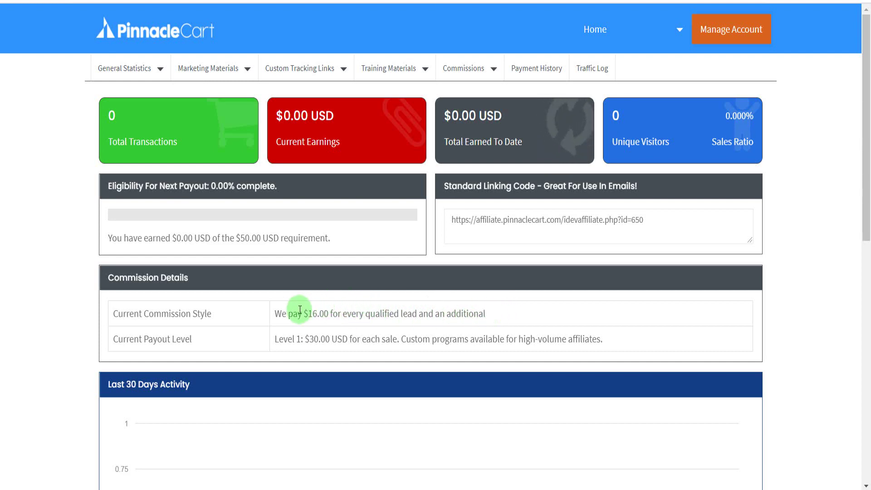
{"action": "left_click_drag", "start_coordinate": [305, 311], "coordinate": [329, 313]}
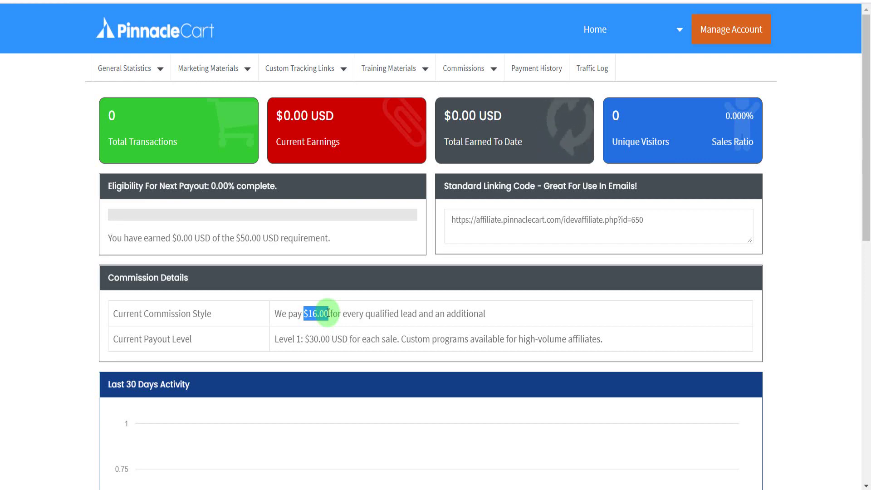
{"action": "left_click_drag", "start_coordinate": [655, 220], "coordinate": [411, 208]}
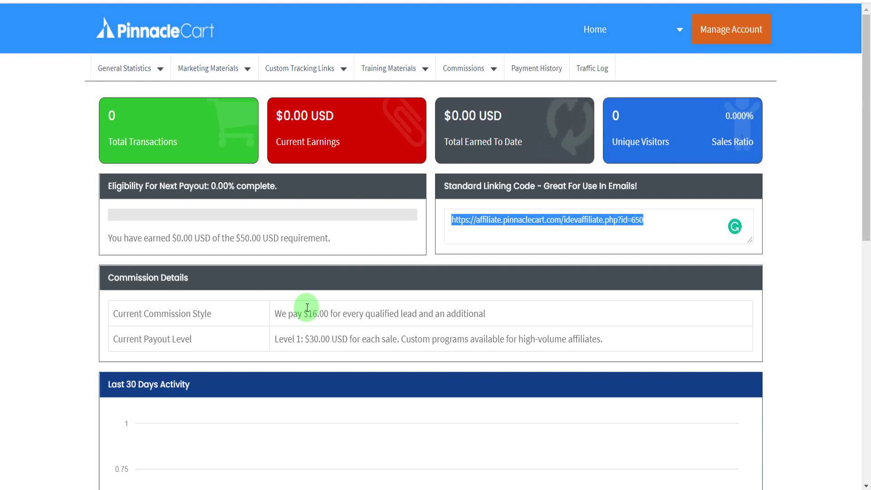
- Confirm Payment Settings still lists Check/Money Order, leaving the payment method unchanged
{"action": "left_click", "coordinate": [679, 32]}
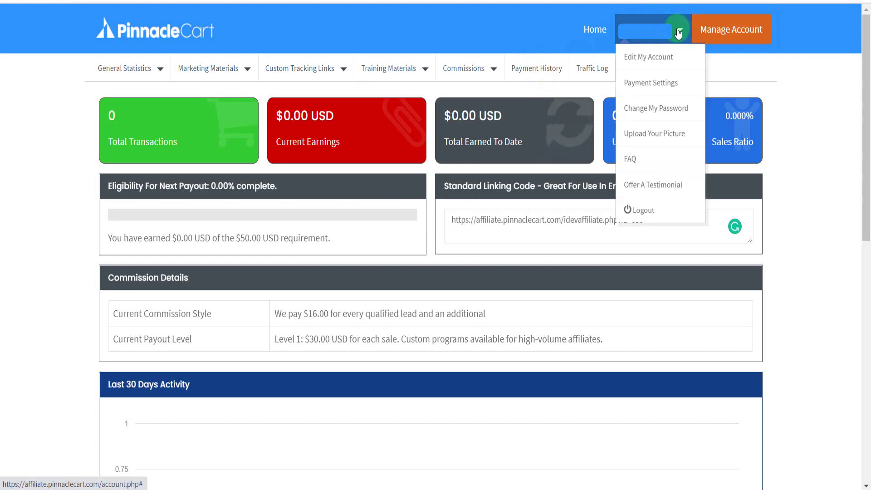
{"action": "left_click", "coordinate": [651, 94]}
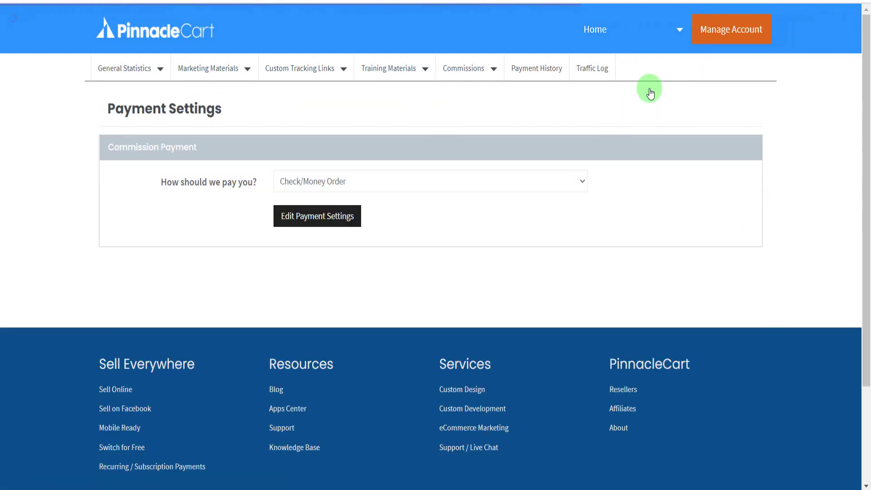
{"action": "left_click", "coordinate": [573, 184]}
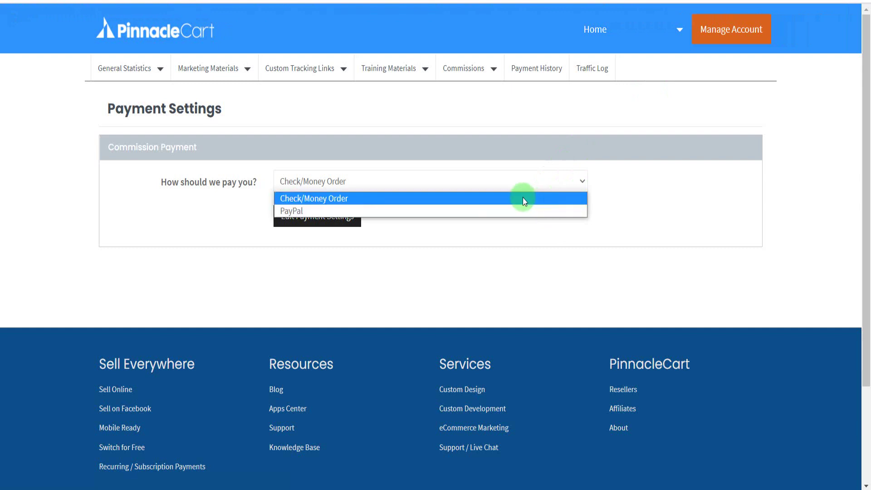
{"action": "left_click", "coordinate": [553, 247]}
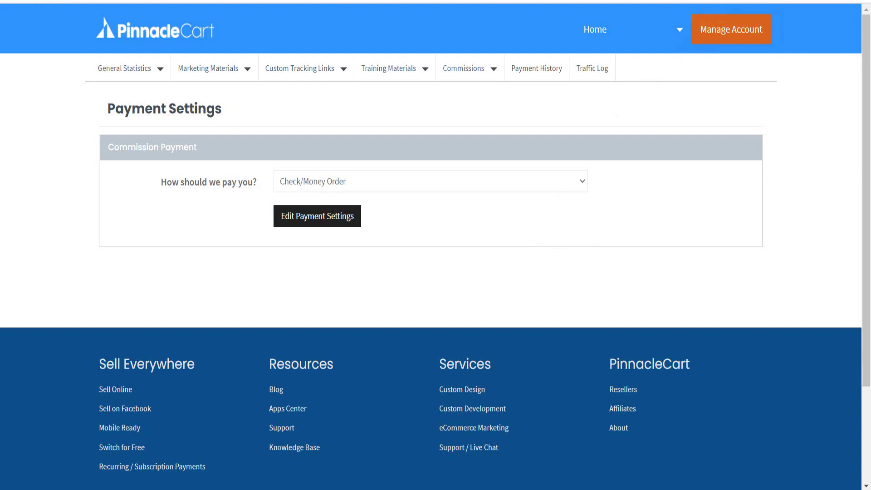
- Search Google for quora in a new tab and open the Quora: Home result
{"action": "key", "text": "ctrl+t"}
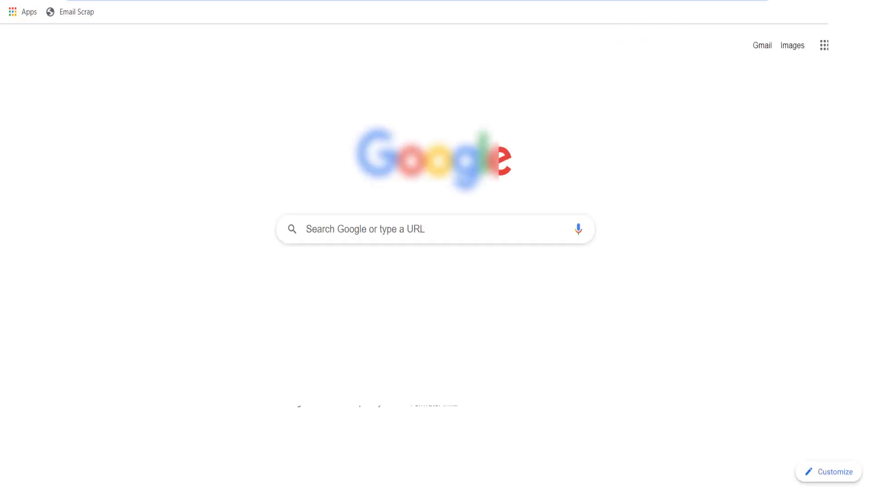
{"action": "type", "text": "guest"}
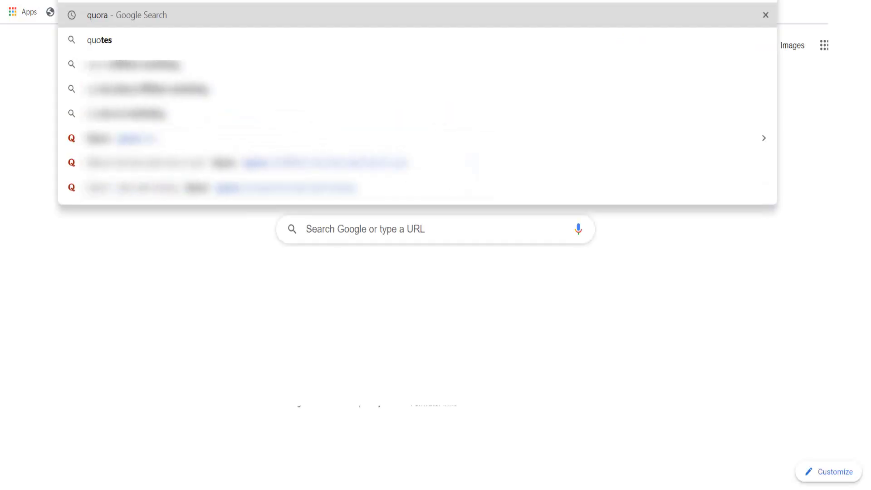
{"action": "key", "text": "Return"}
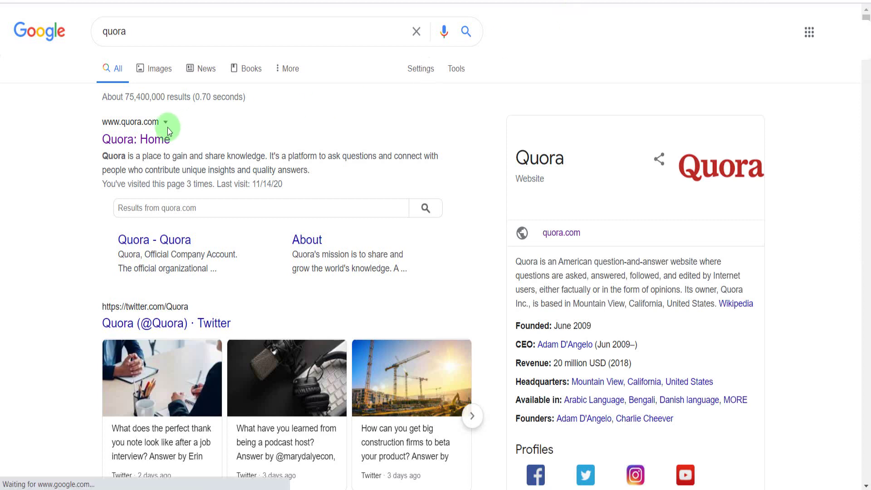
{"action": "left_click", "coordinate": [150, 142]}
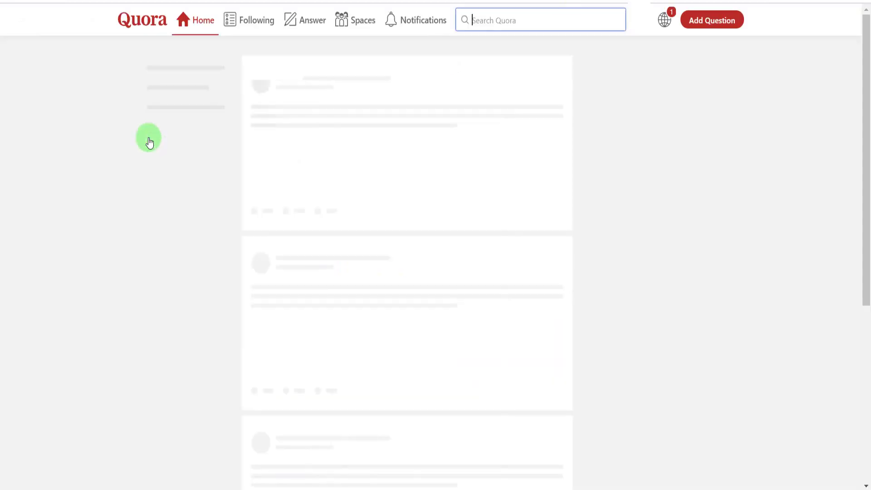
- Search Quora for 'best ecoomerce plateform'
{"action": "left_click", "coordinate": [487, 23]}
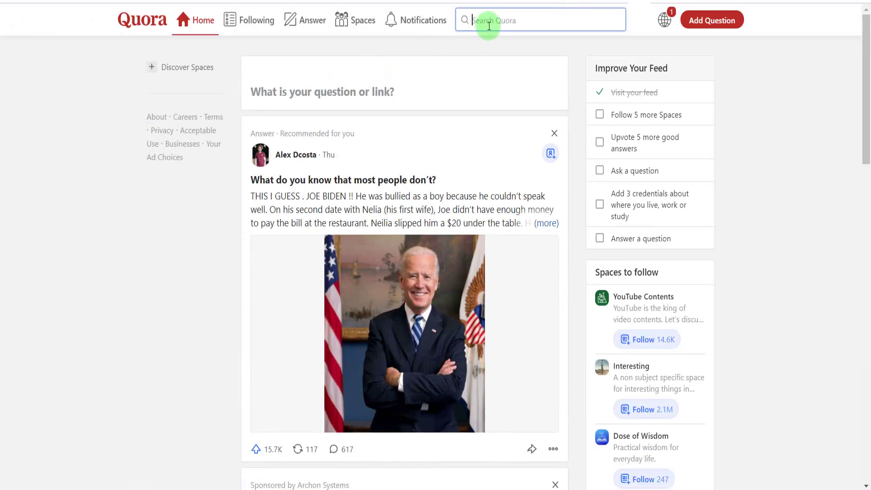
{"action": "type", "text": "best e"}
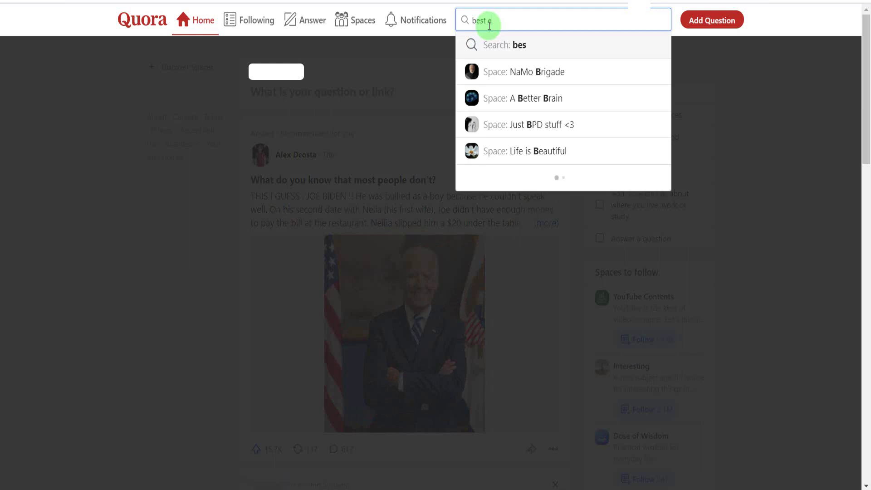
{"action": "type", "text": "coomerce p"}
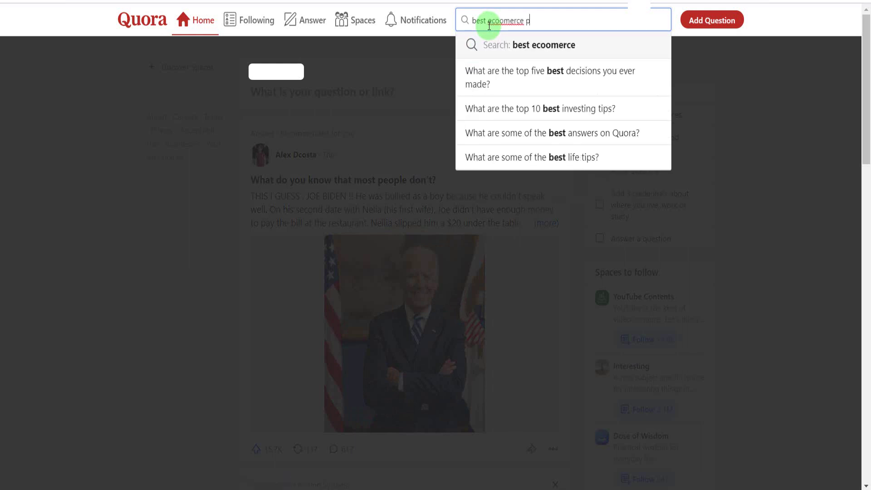
{"action": "type", "text": "lat"}
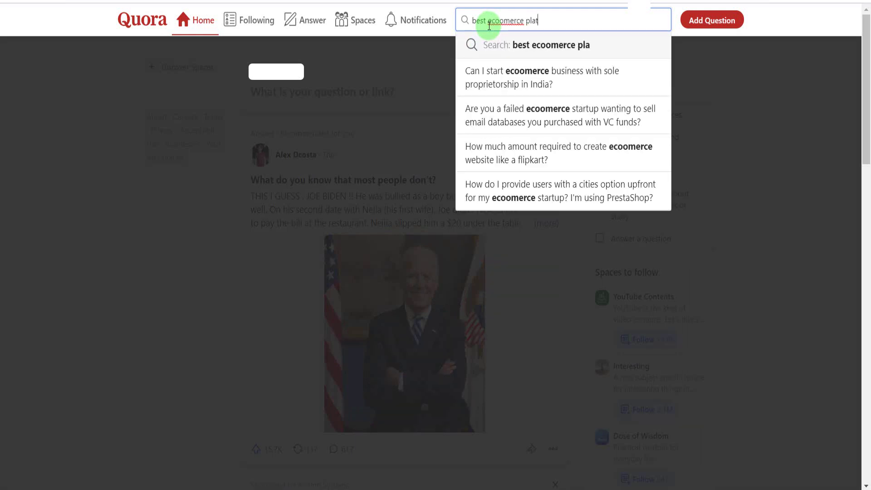
{"action": "type", "text": "eform"}
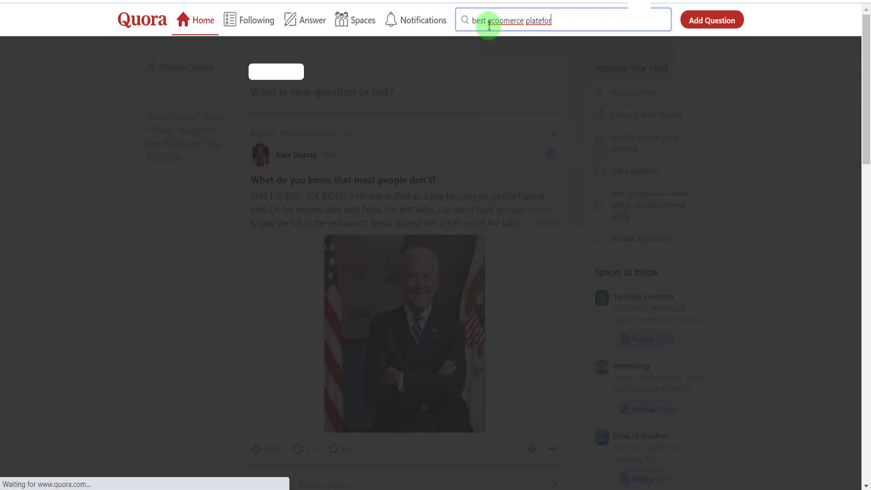
{"action": "left_click", "coordinate": [524, 39]}
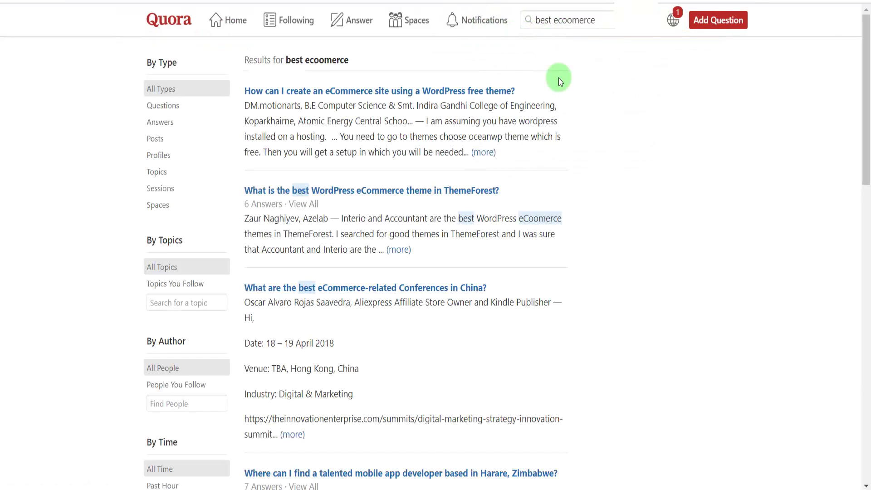